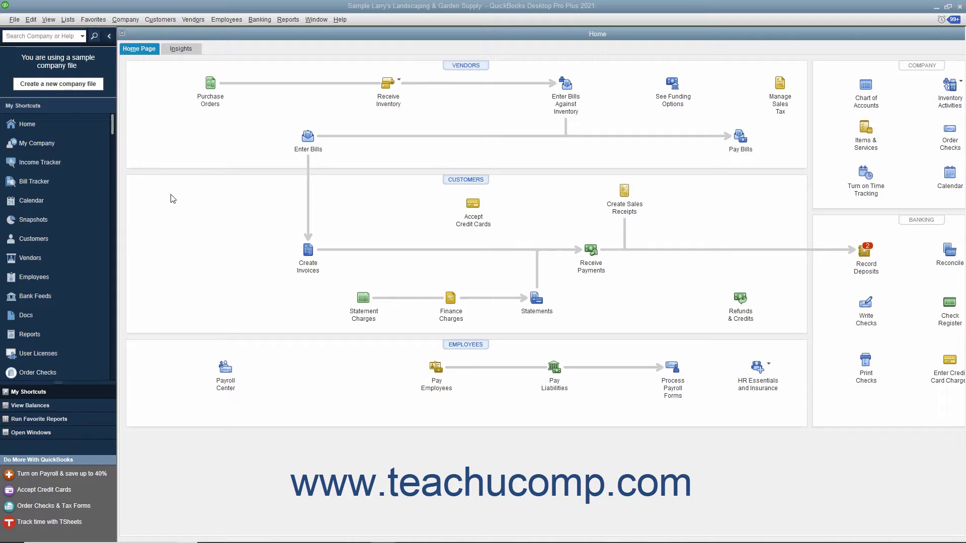
Step: Look over the Send Forms personal preferences, then accept and close Preferences
left_click(31, 19)
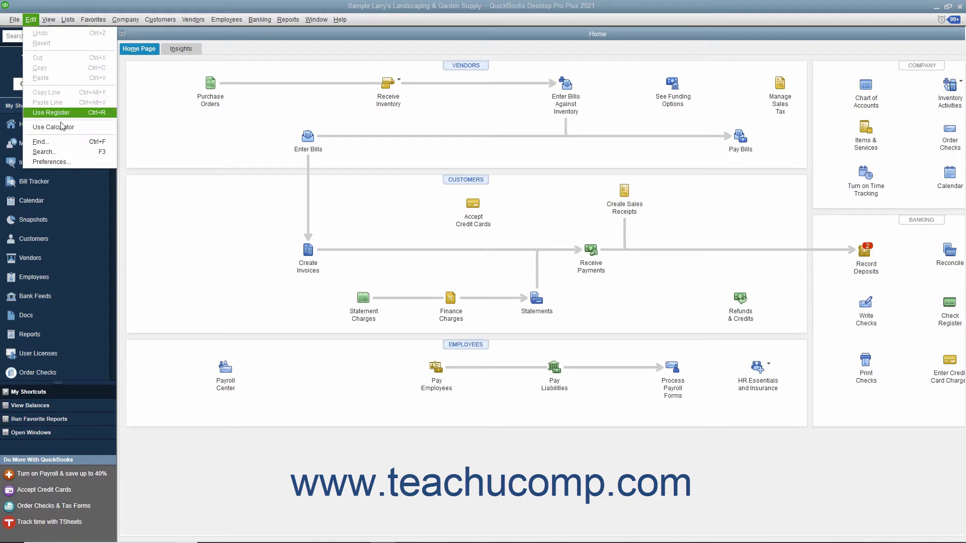
key("Escape")
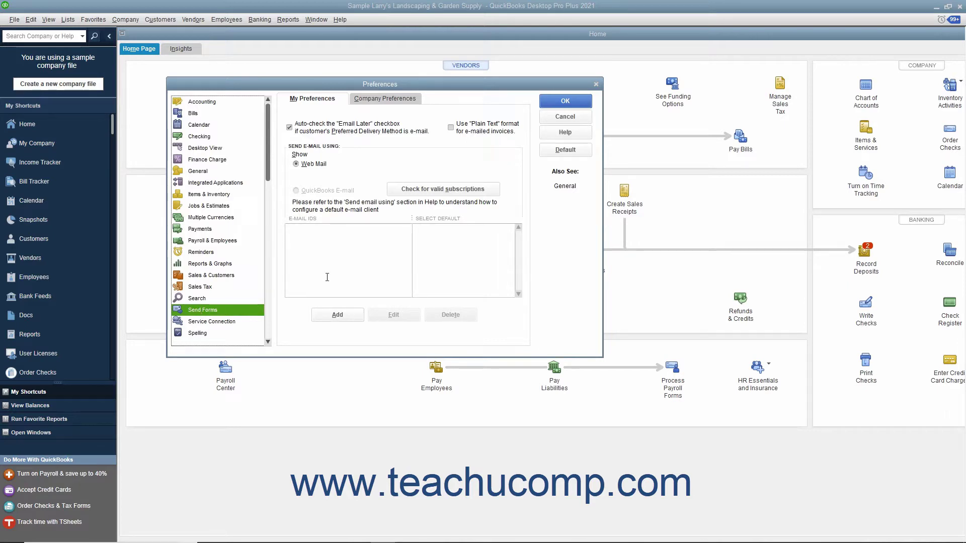
left_click(333, 101)
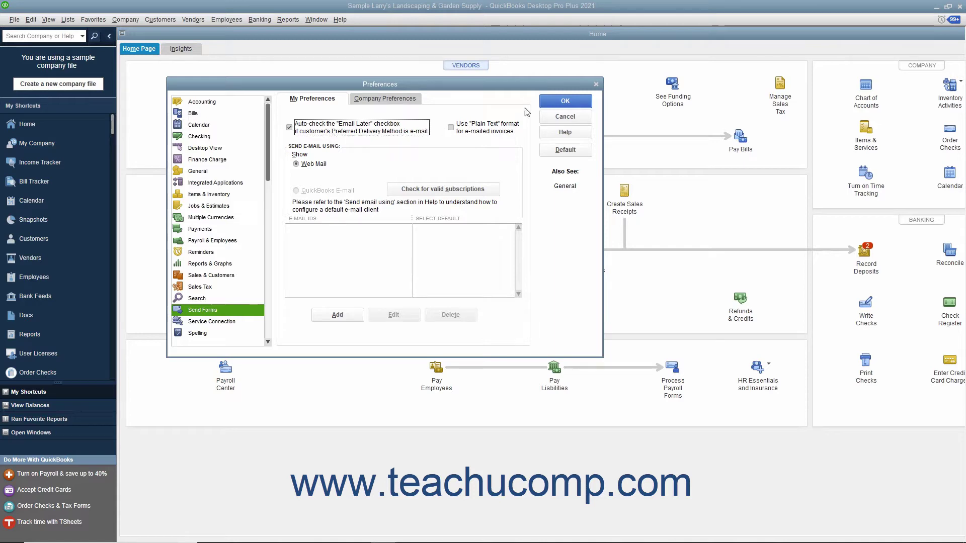
left_click(548, 102)
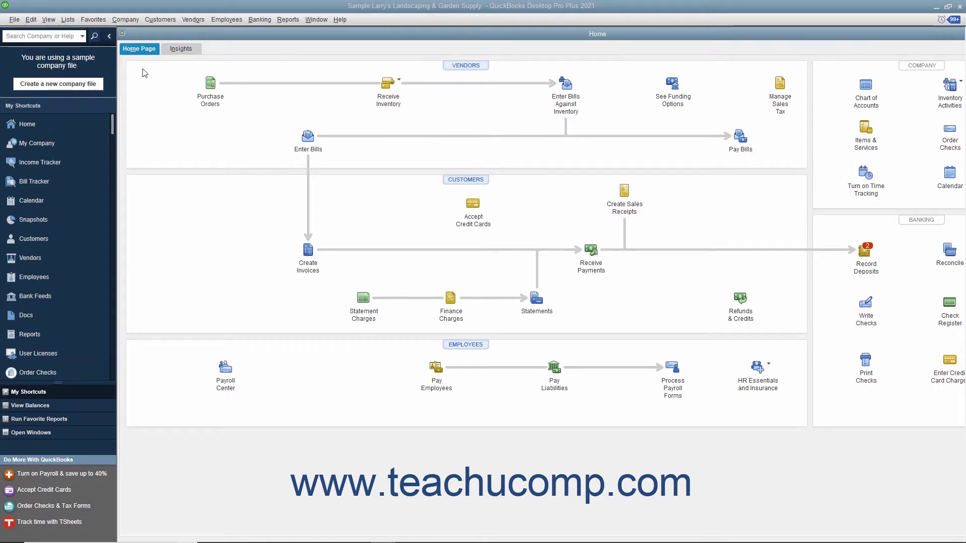
Step: Start Create Batch Invoices from the Customers menu and dismiss the reminder message
left_click(159, 20)
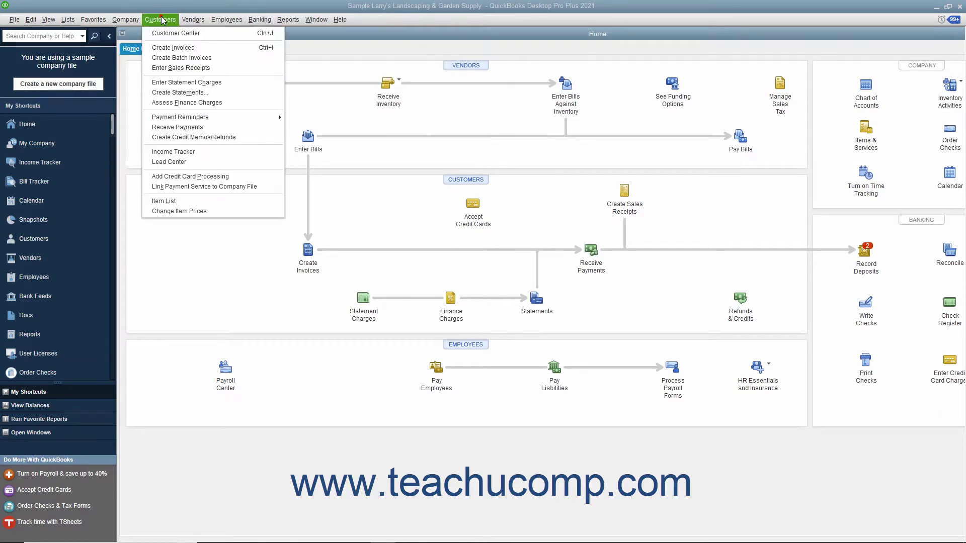
left_click(170, 59)
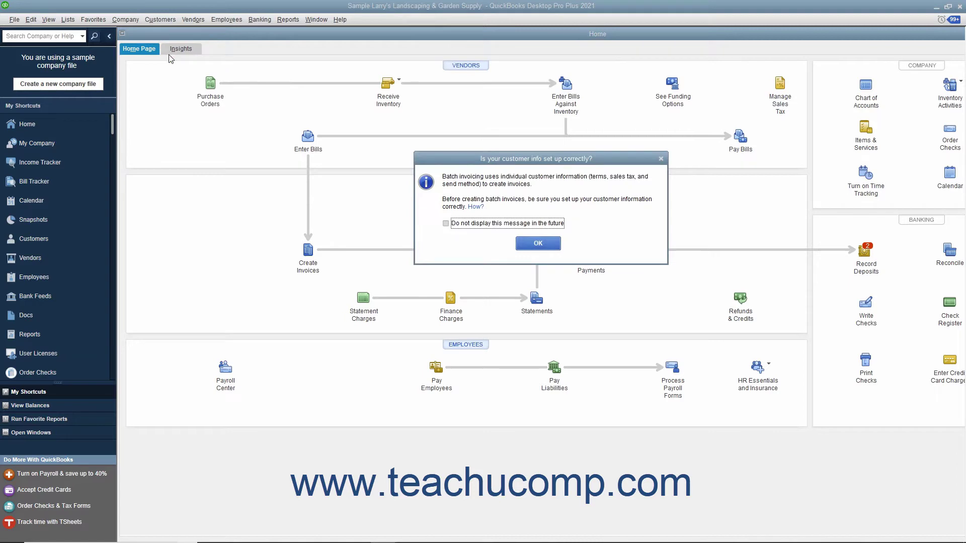
left_click(537, 244)
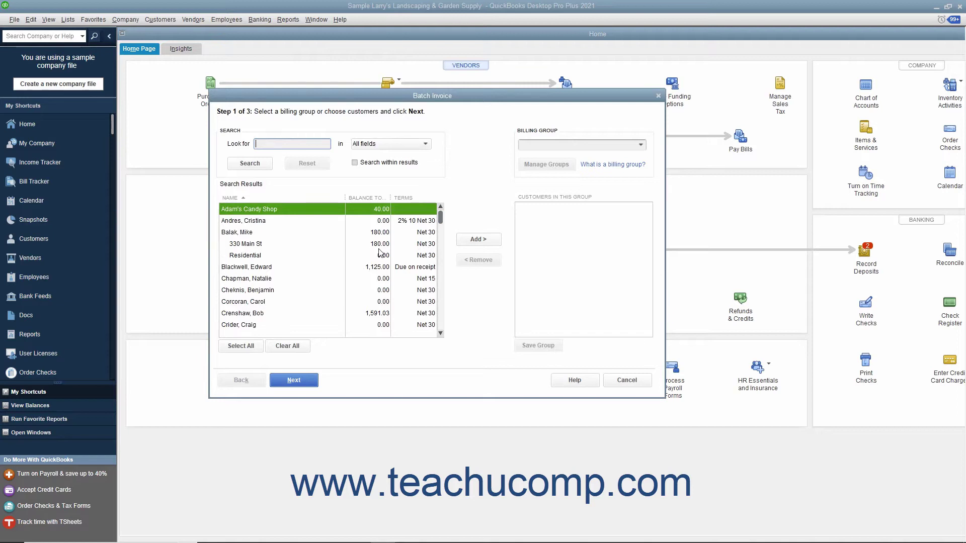
Step: Test the group list by adding, then removing, Adam's Candy Shop
left_click(273, 210)
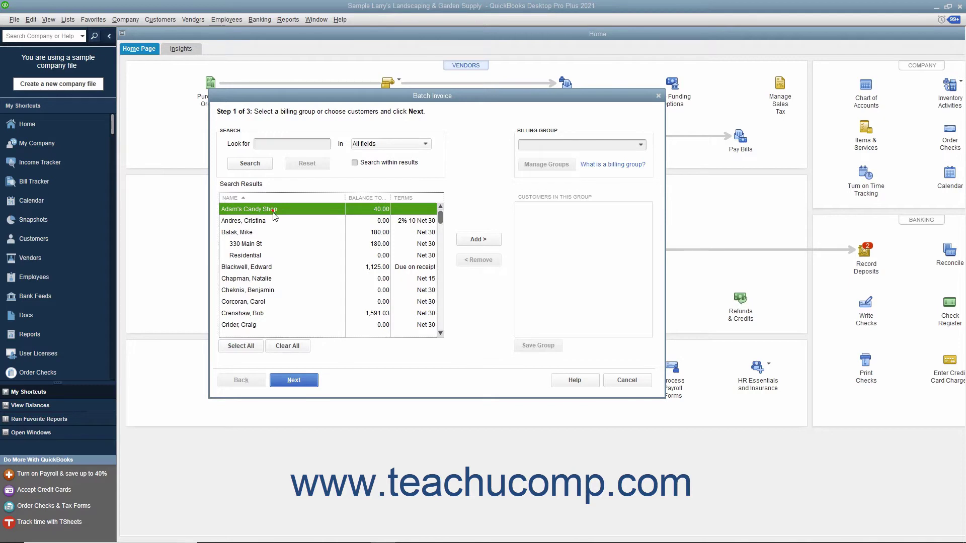
left_click(472, 241)
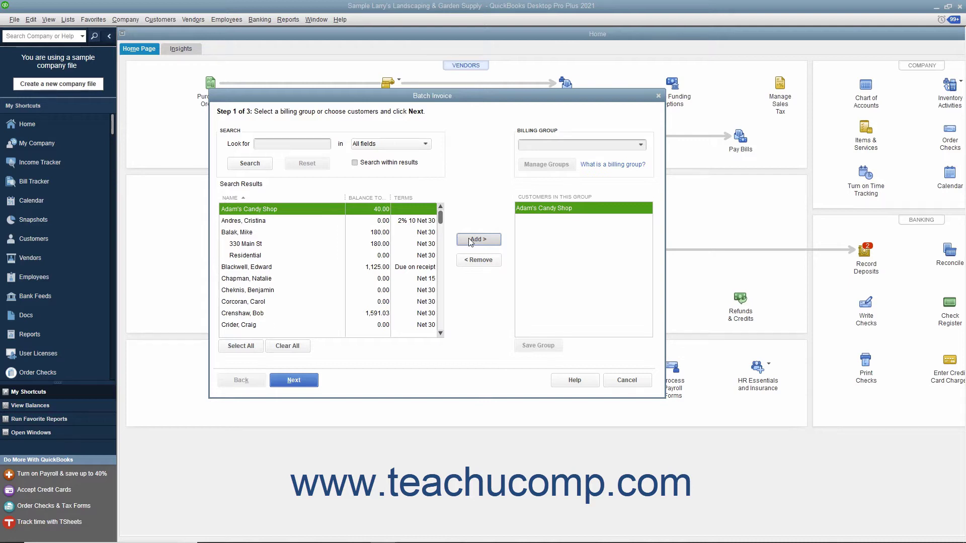
left_click(479, 260)
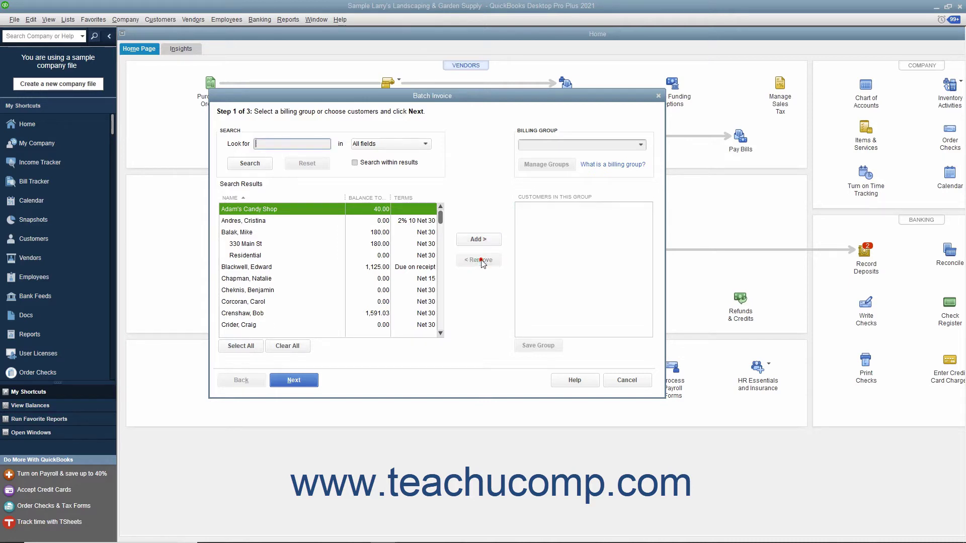
Step: Create a new billing group named 'Weekly Gardening- Commercial'
left_click(642, 146)
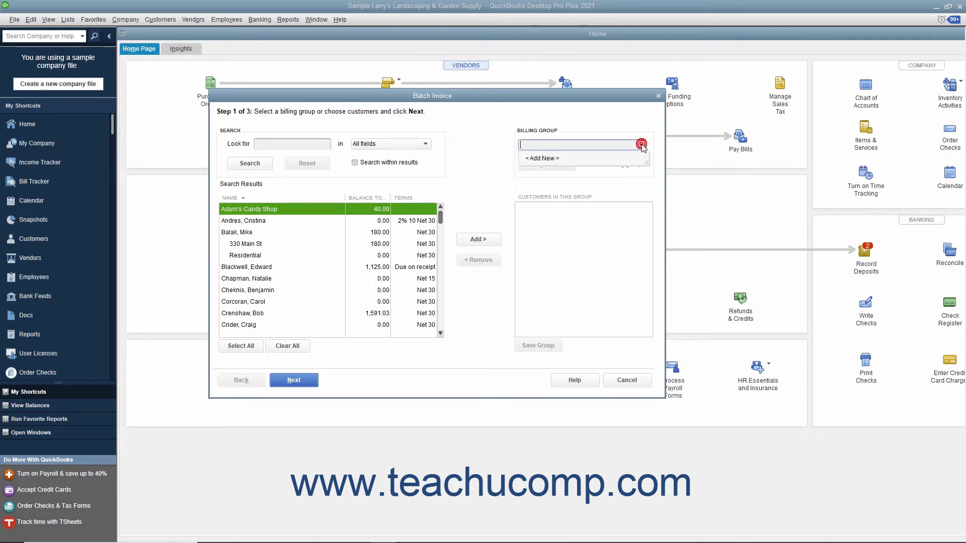
left_click(609, 158)
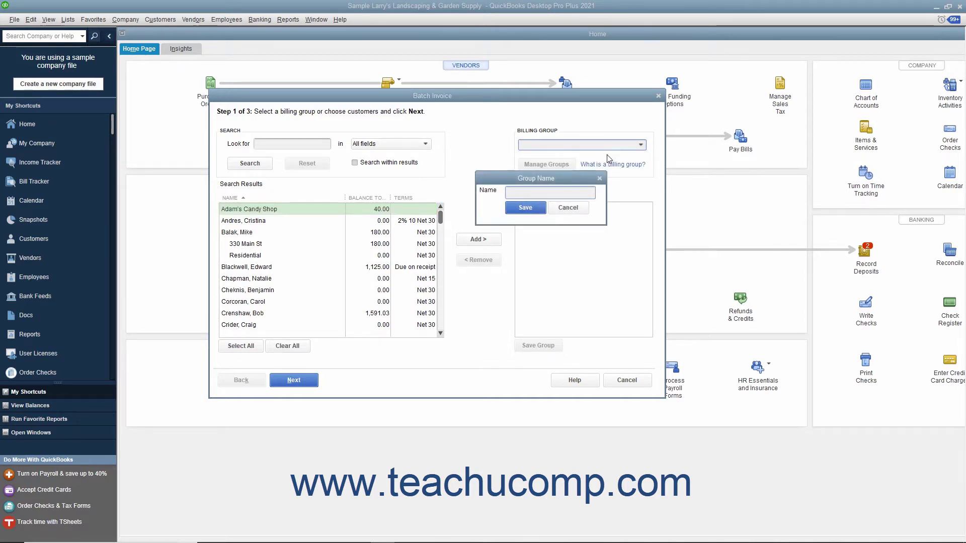
type("We")
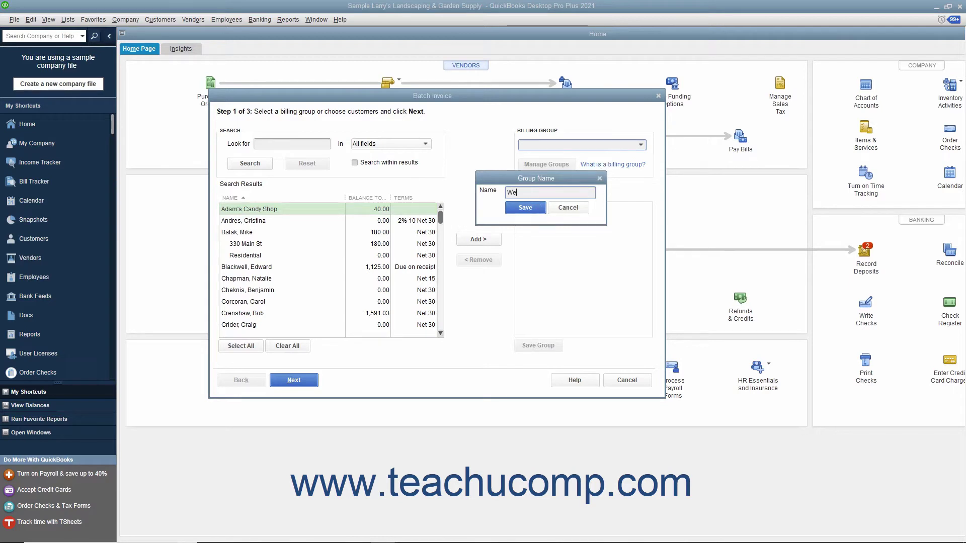
type("ekly Gardening- Commercial")
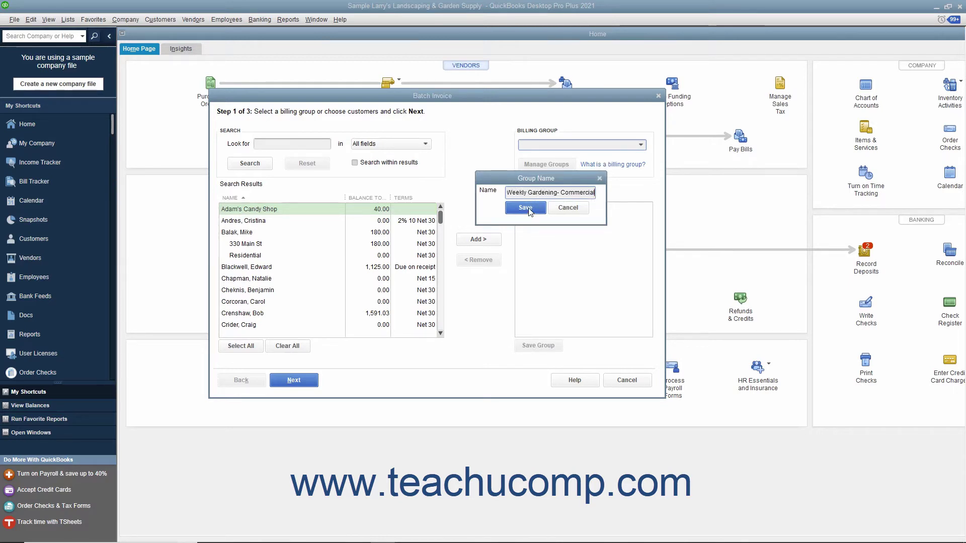
left_click(525, 207)
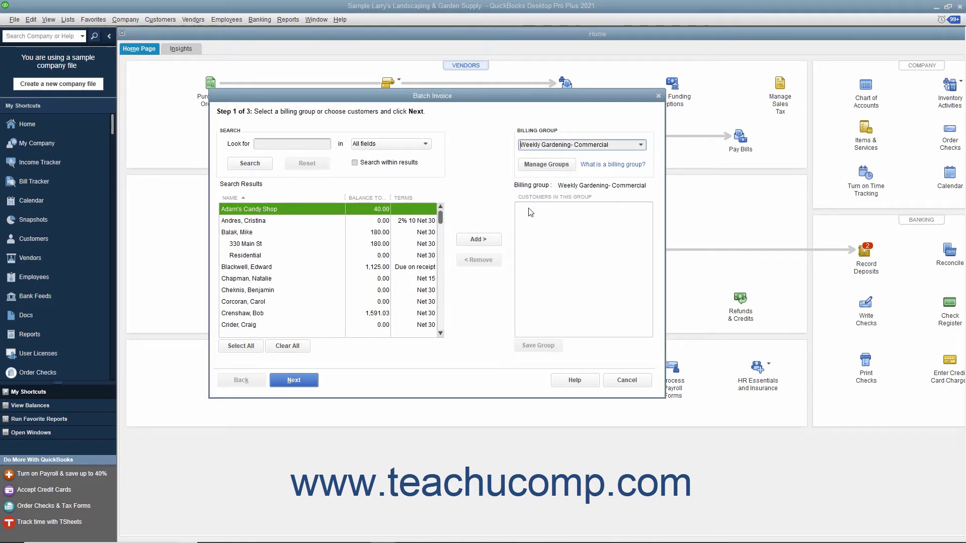
left_click(304, 211)
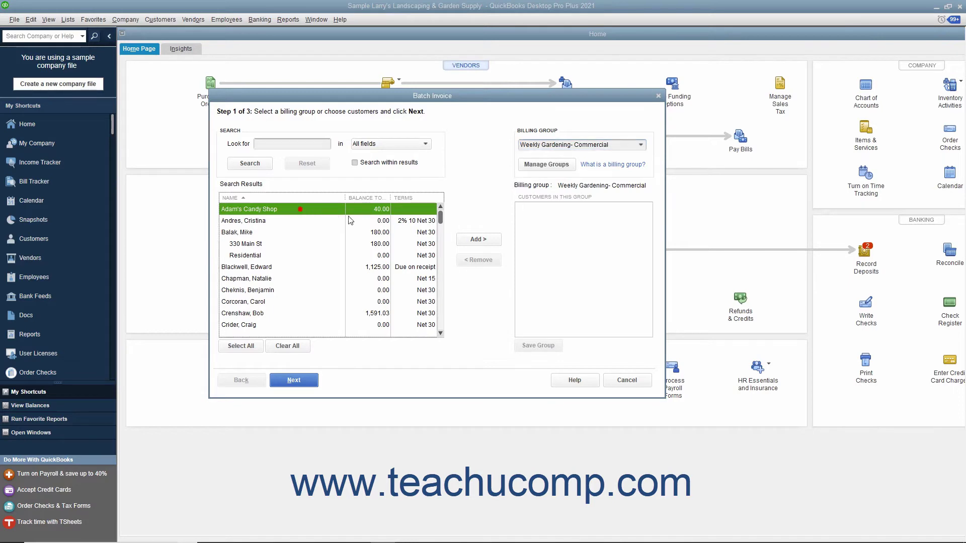
left_click(479, 239)
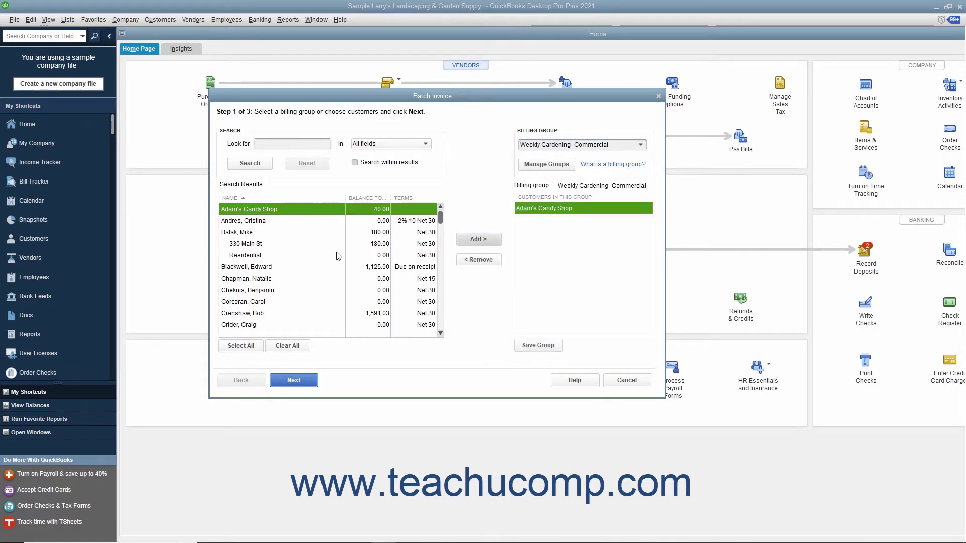
scroll(314, 263, "down", 2)
left_click(258, 267)
left_click(476, 238)
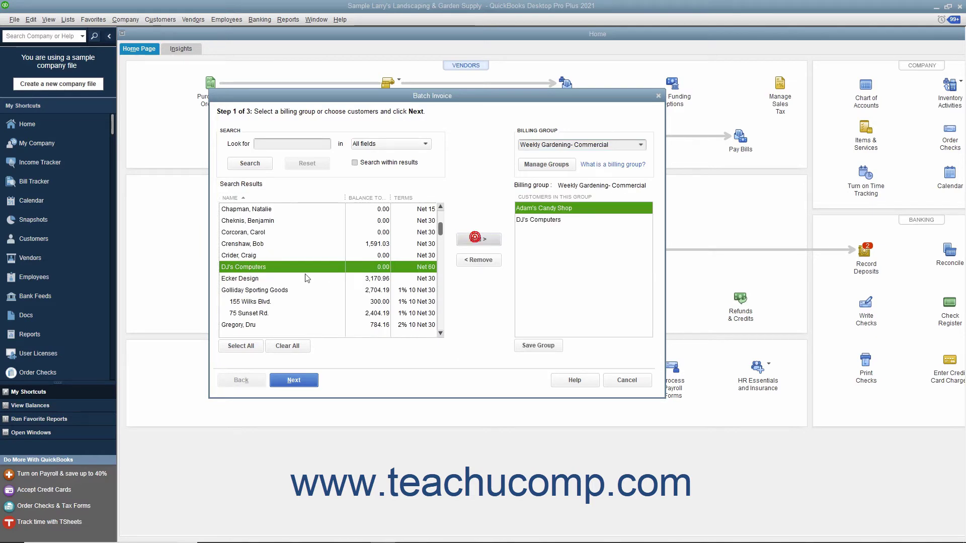
left_click(278, 280)
left_click(478, 239)
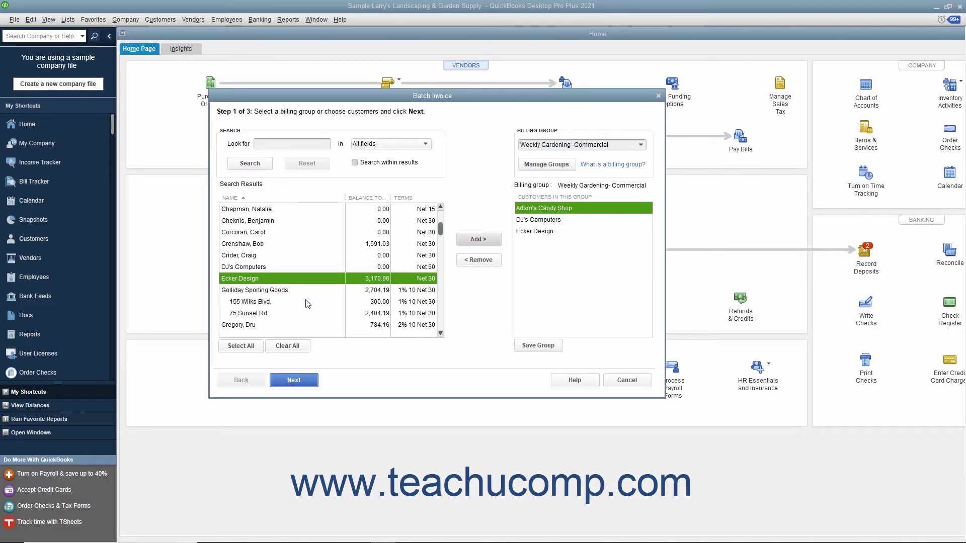
left_click(280, 301)
left_click(476, 239)
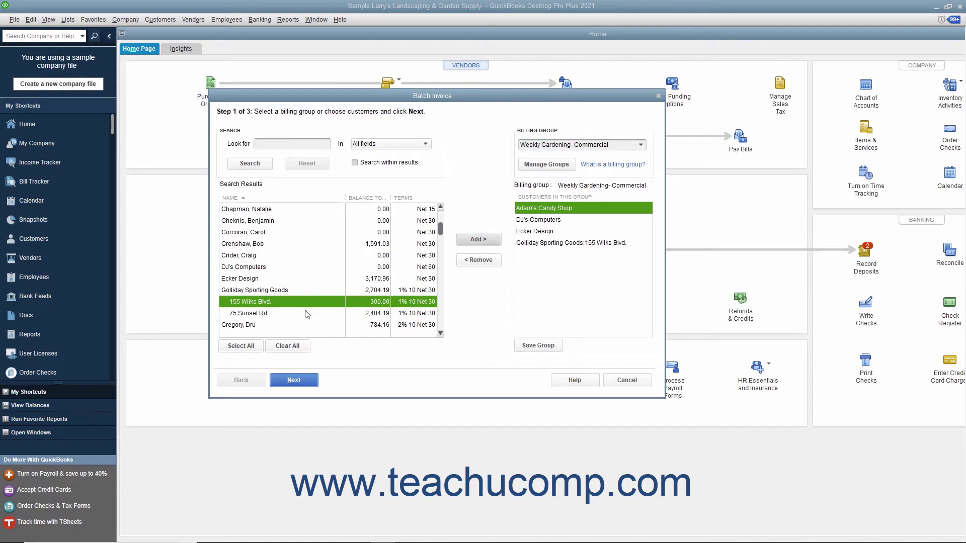
left_click(282, 314)
left_click(478, 240)
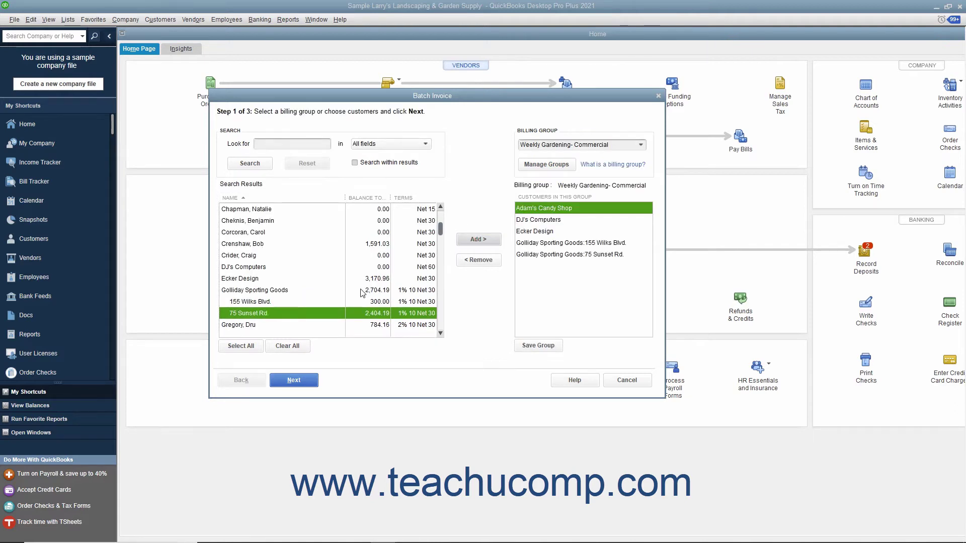
left_click(528, 345)
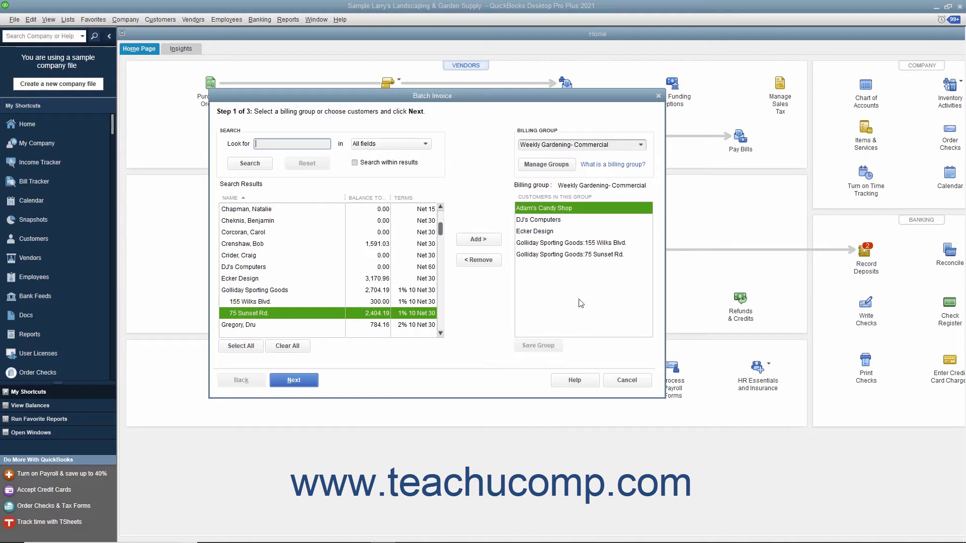
Step: Load Weekly Gardening- Commercial, remove DJ's Computers, and save the group
left_click(640, 145)
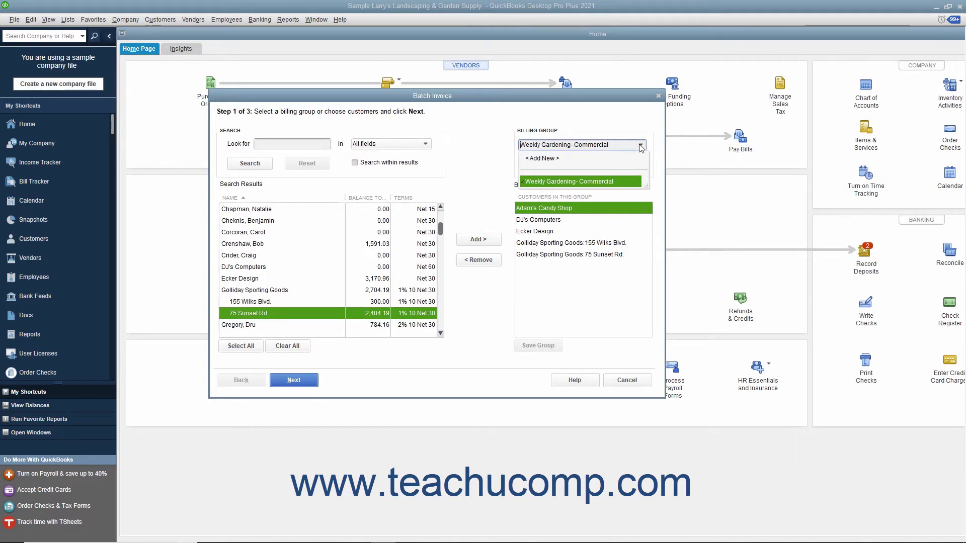
left_click(640, 147)
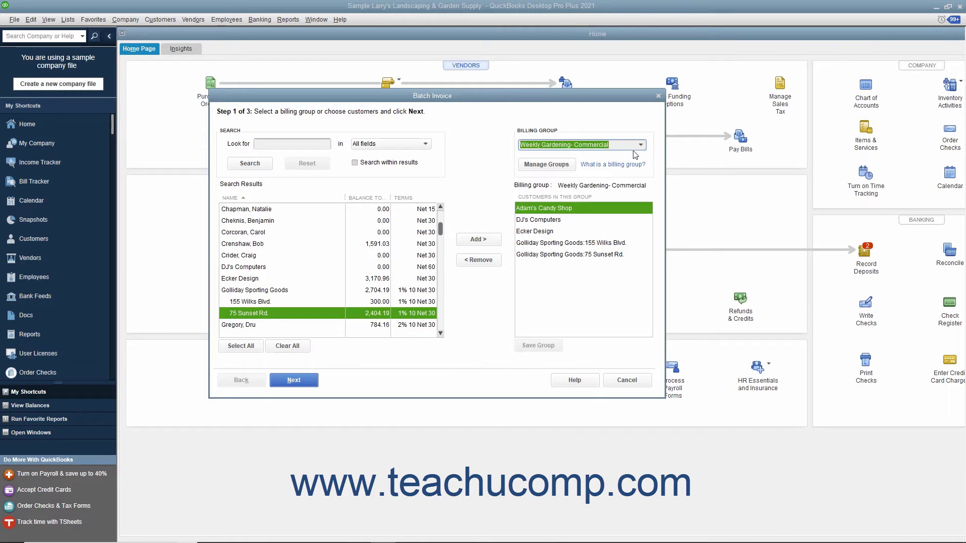
left_click(531, 221)
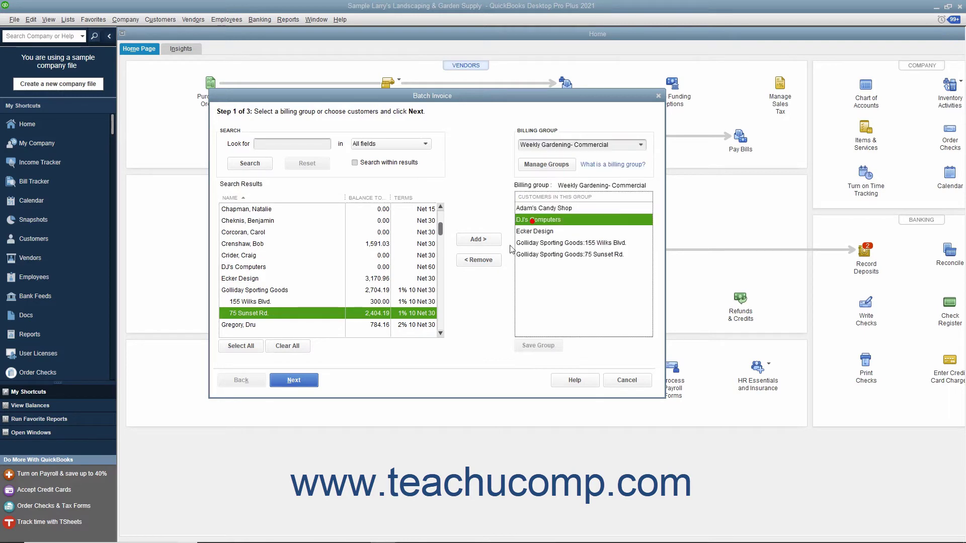
left_click(480, 260)
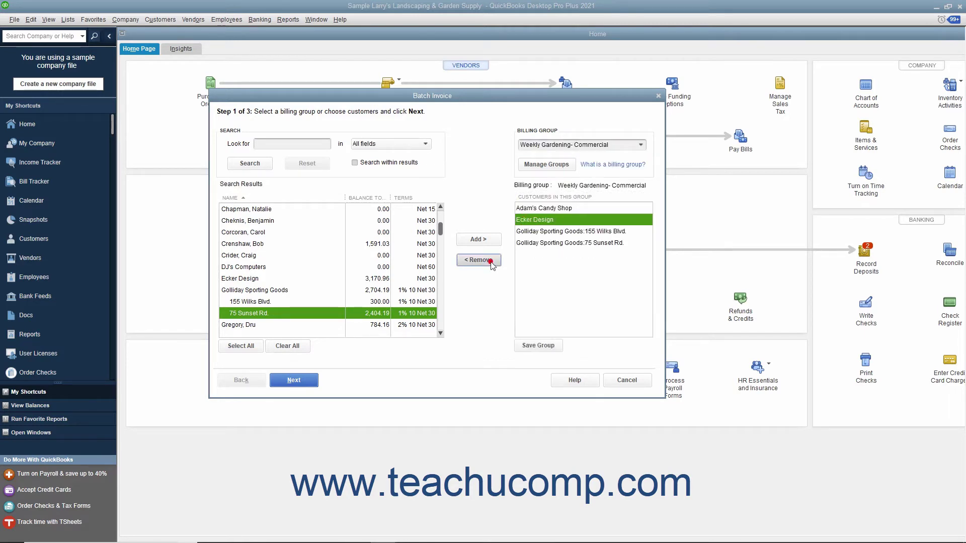
left_click(538, 346)
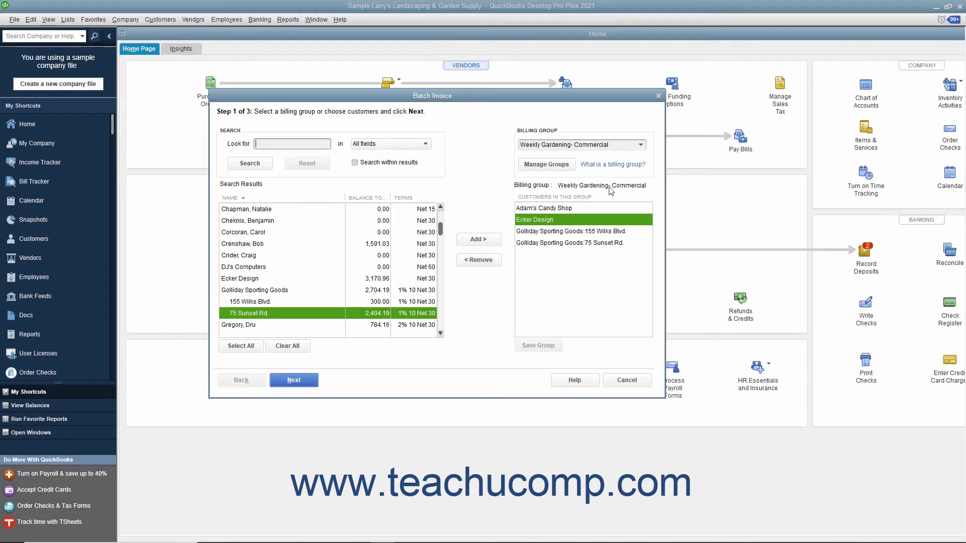
Step: In Manage Groups, shorten the group name to 'Weekly Gardening- Comm.' and save
left_click(572, 165)
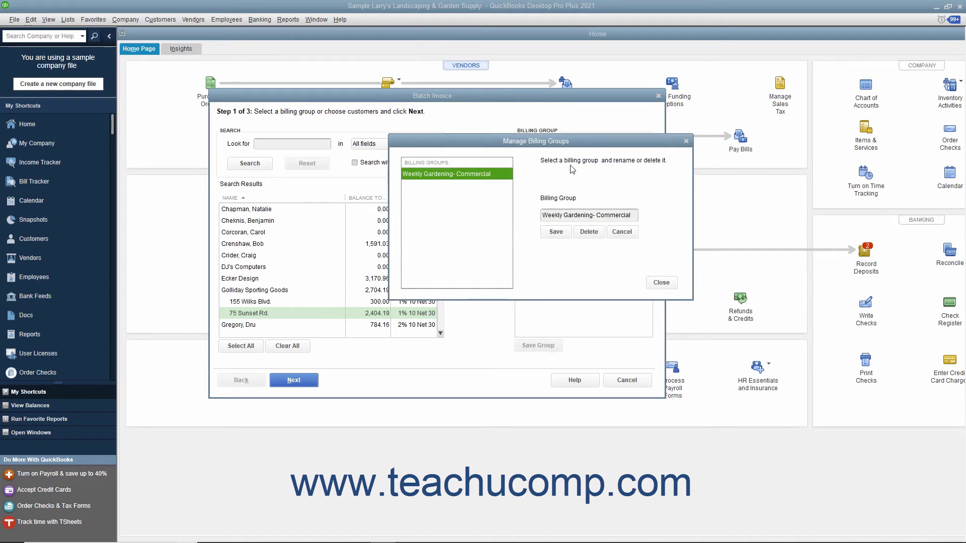
left_click(484, 174)
left_click(610, 216)
key("BackSpace")
key("BackSpace")
key("BackSpace")
key("BackSpace")
key("BackSpace")
key("BackSpace")
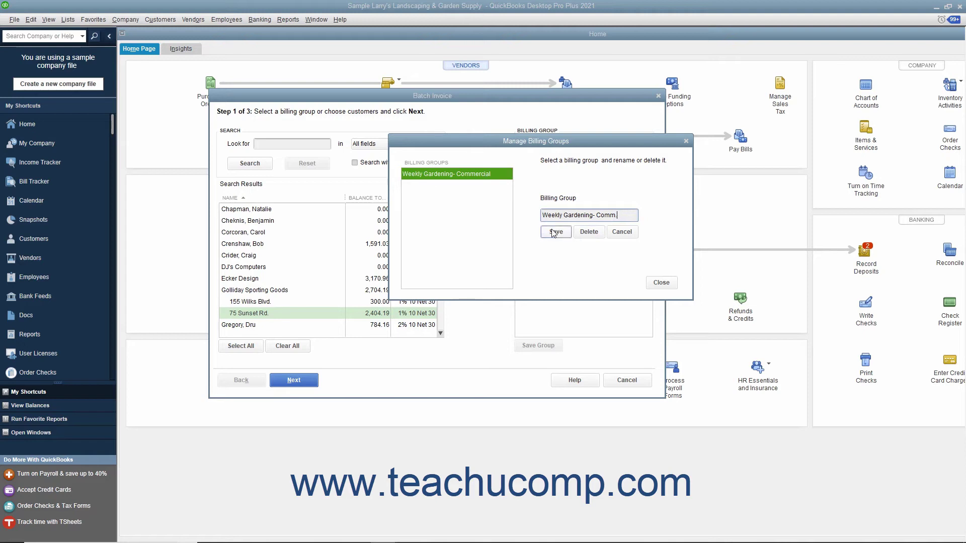
left_click(554, 232)
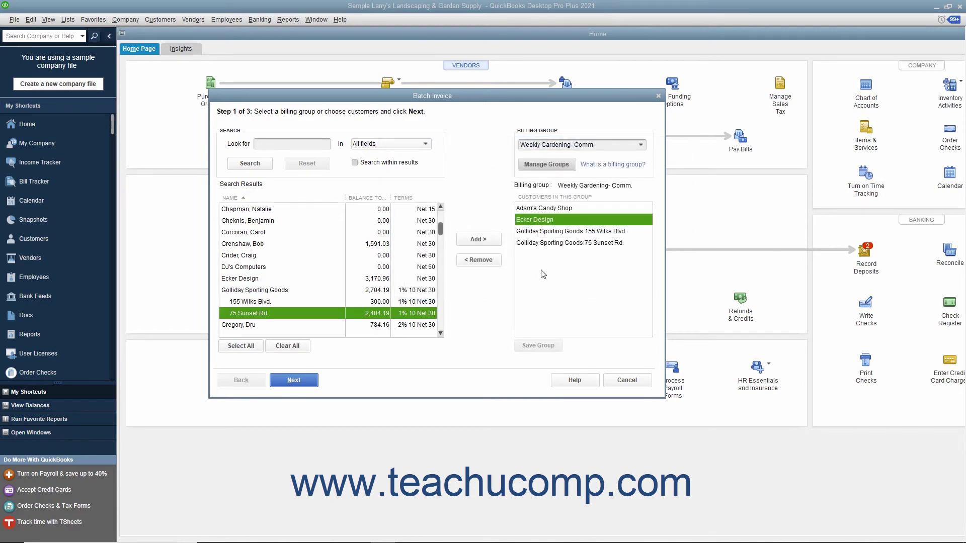
Step: Move to step 2, keeping date 12/15/2024 and the Intuit Product Invoice template
left_click(294, 380)
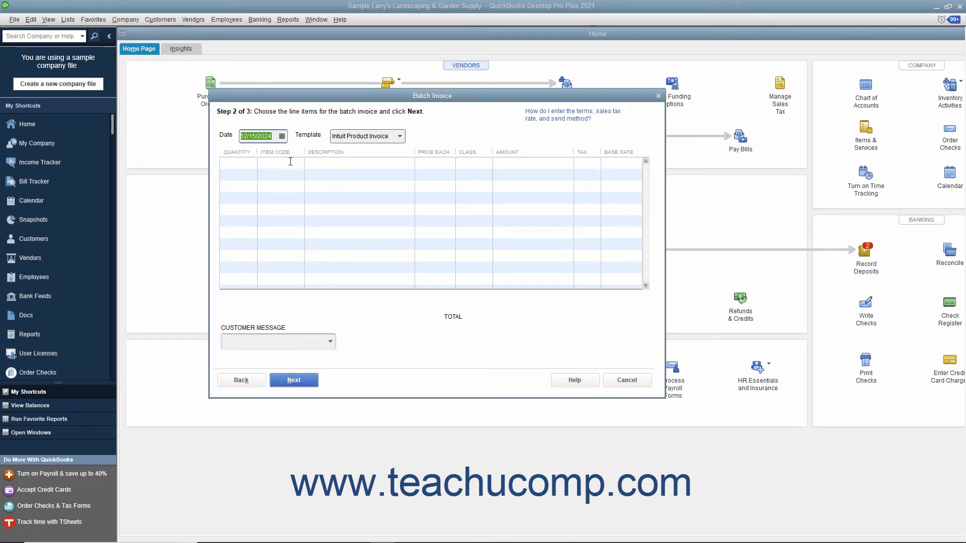
left_click(282, 137)
left_click(259, 206)
left_click(399, 136)
left_click(401, 137)
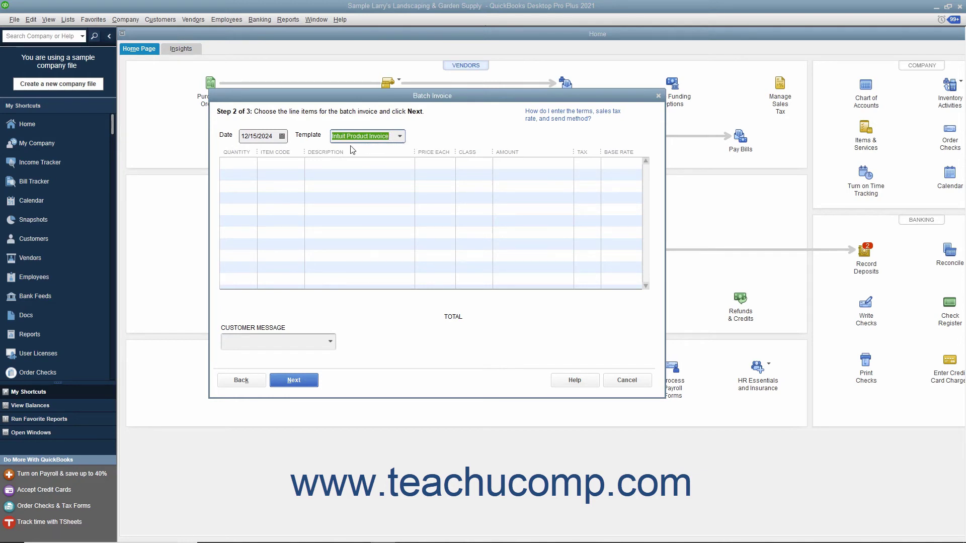
Step: Add a Gardening line item with quantity 1 at price 15.00
left_click(258, 163)
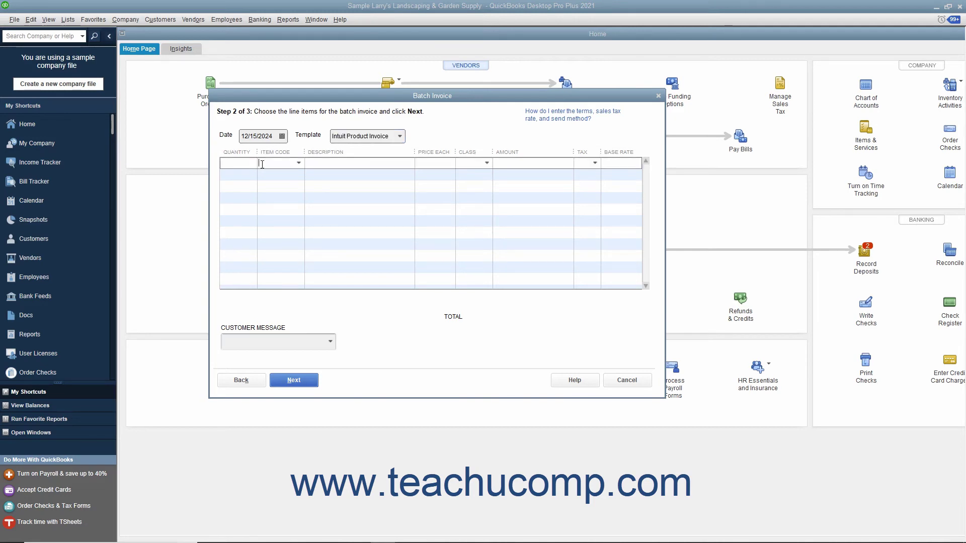
left_click(299, 162)
left_click(291, 223)
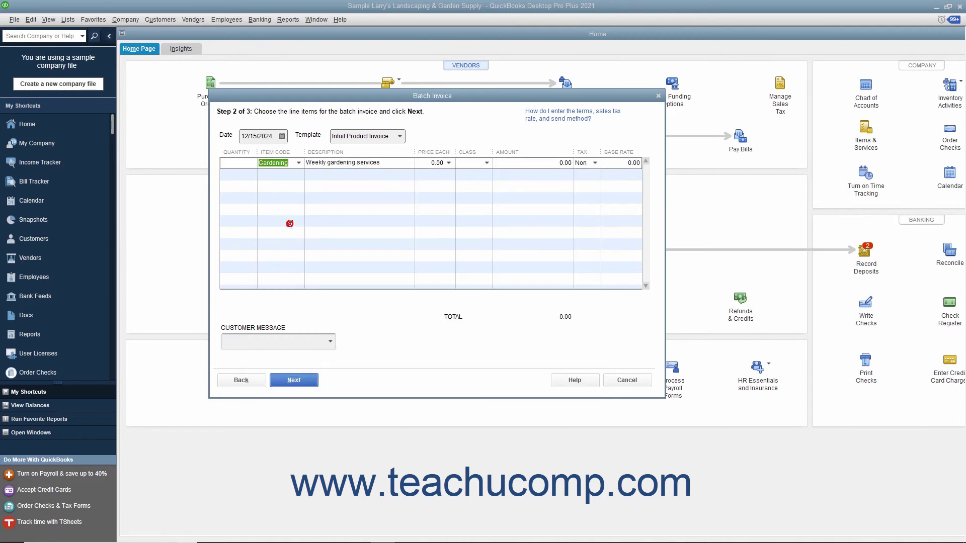
left_click(251, 162)
type("1")
key("Tab")
key("Tab")
key("Tab")
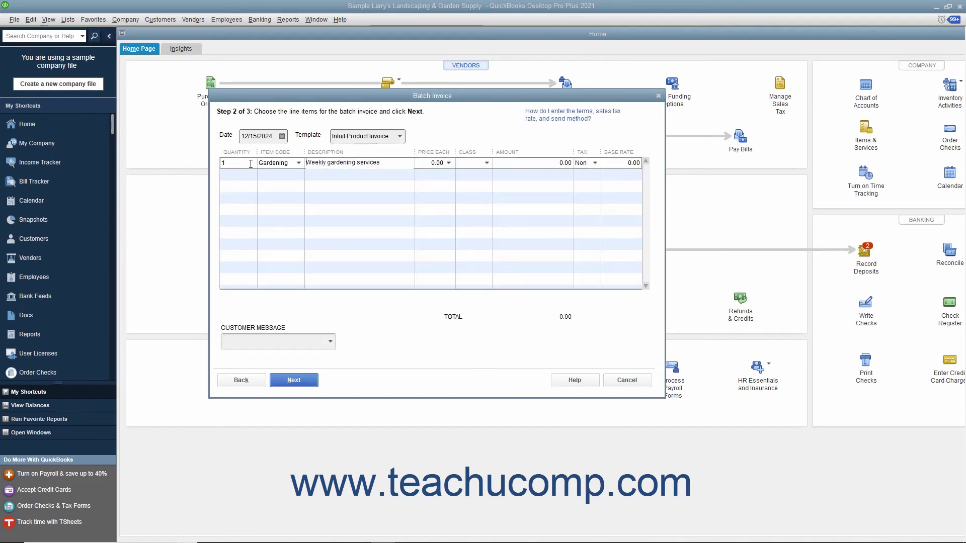
type("15")
key("Tab")
key("Tab")
left_click(254, 340)
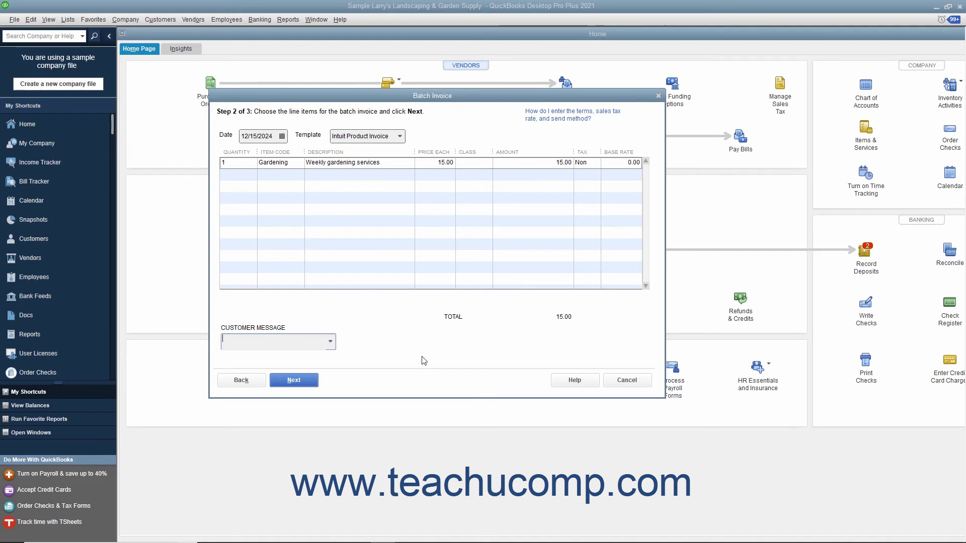
Step: Review the invoice list and create the batch invoices for the group's customers
left_click(315, 382)
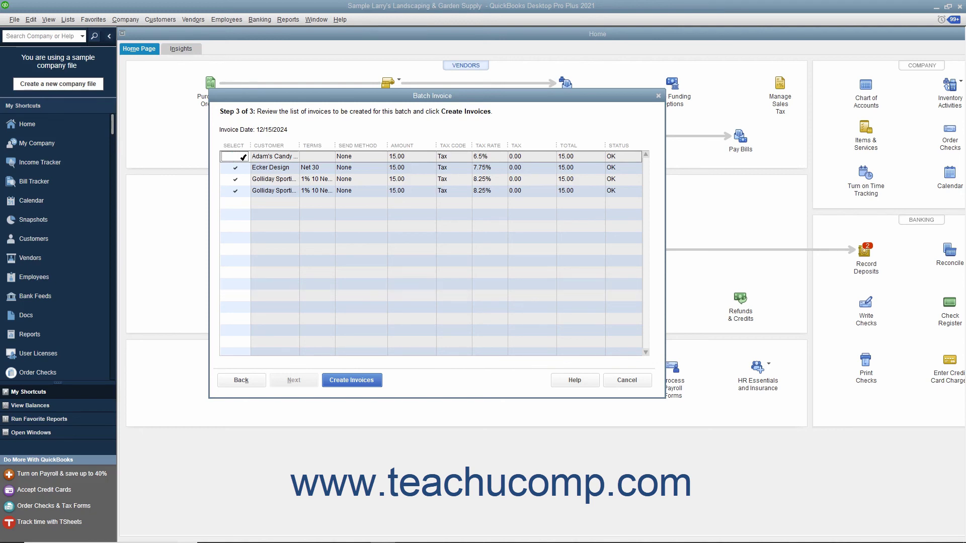
left_click(364, 384)
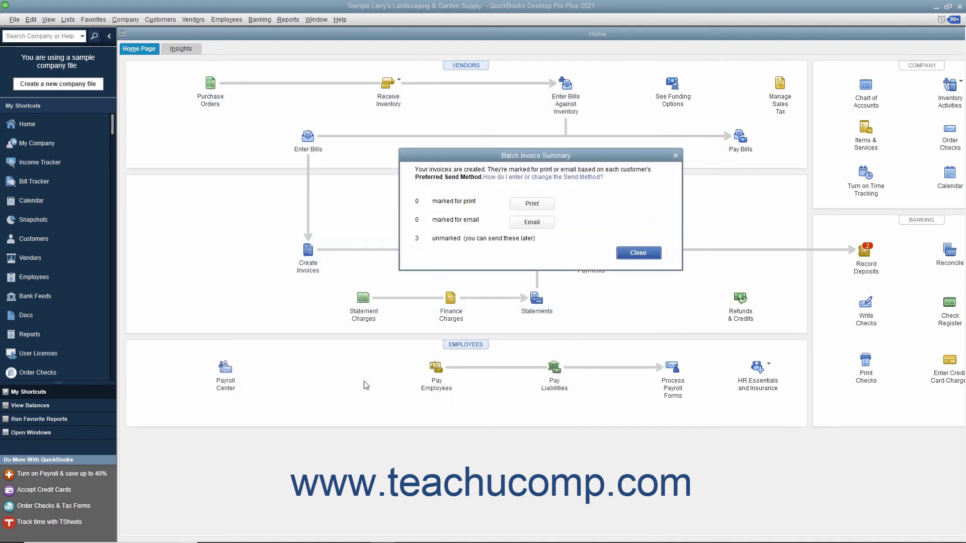